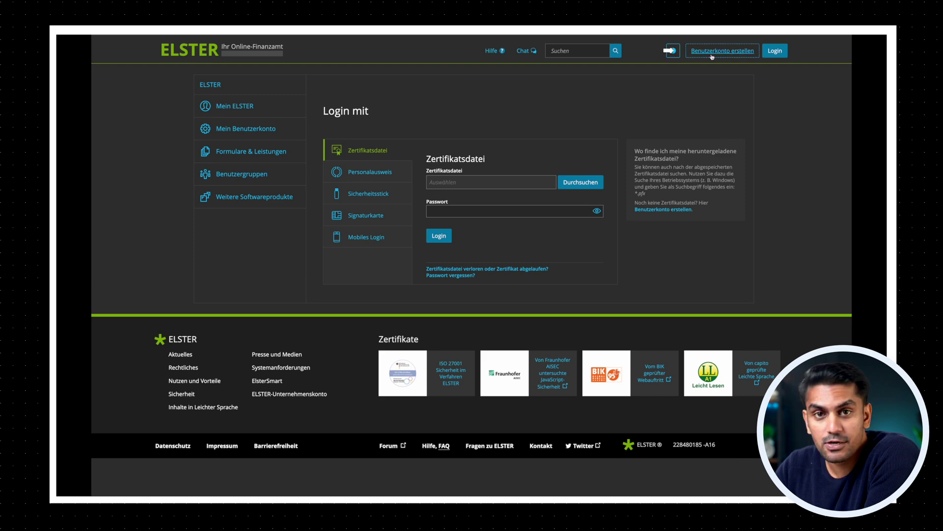
# Step: Start creating a new ELSTER user account from the header link 'Benutzerkonto erstellen'
pyautogui.click(722, 51)
# Step: Compare the Personalausweis, Sicherheitsstick (49,11 Euro) and Signaturkarte login options by expanding their details
pyautogui.click(592, 391)
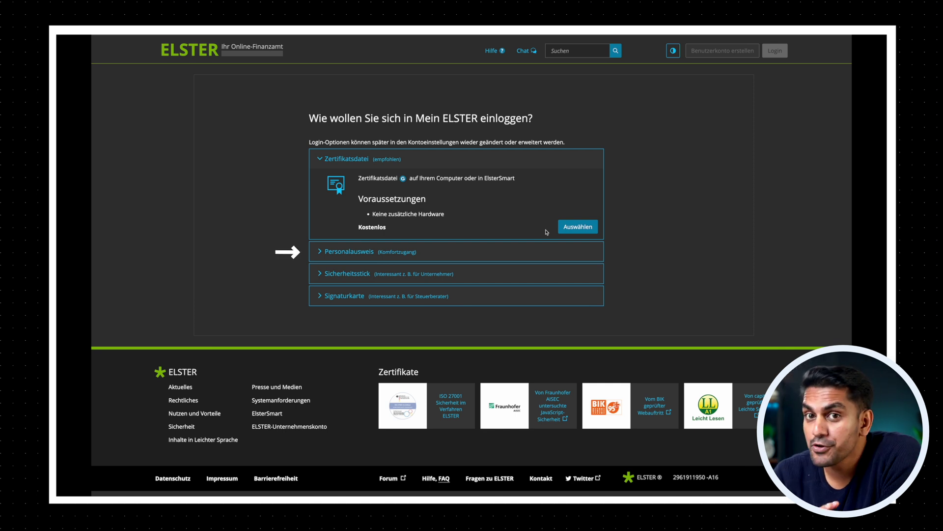
pyautogui.click(319, 252)
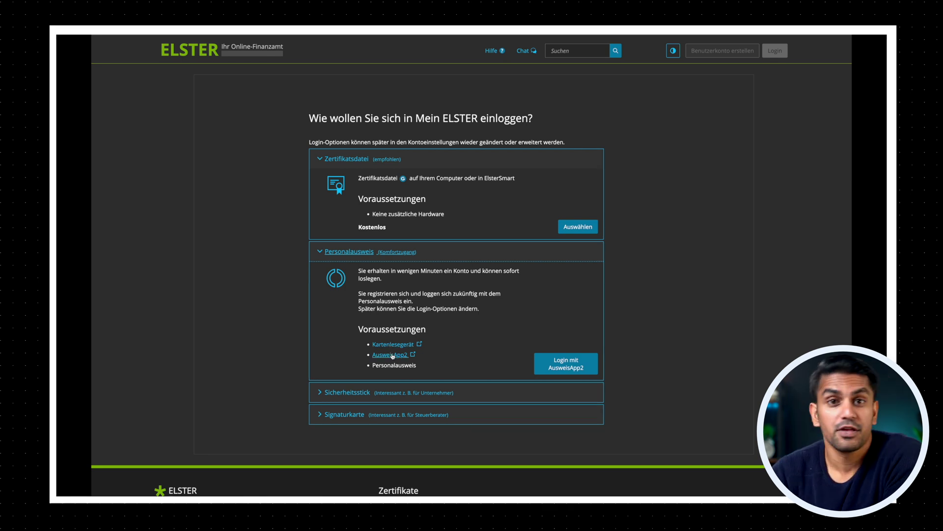
pyautogui.scroll(-1, 392, 356)
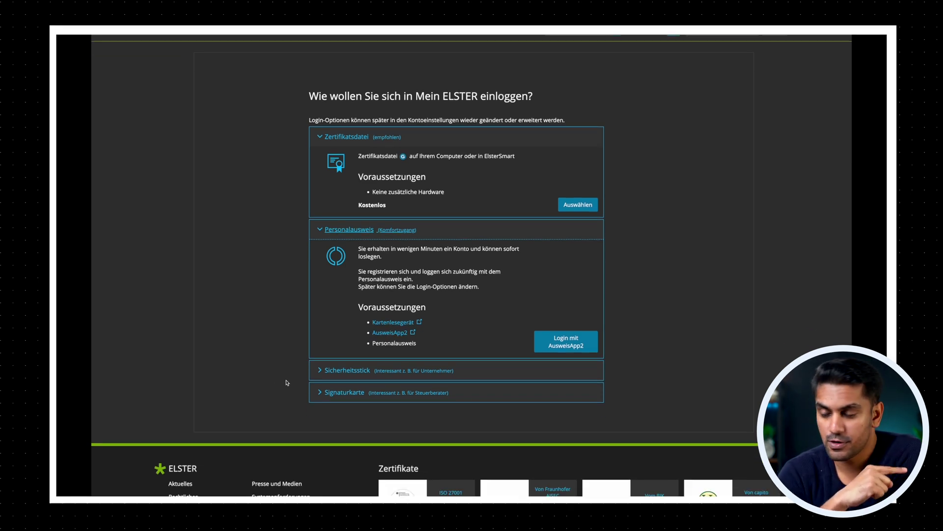
pyautogui.click(317, 374)
pyautogui.scroll(-3, 317, 376)
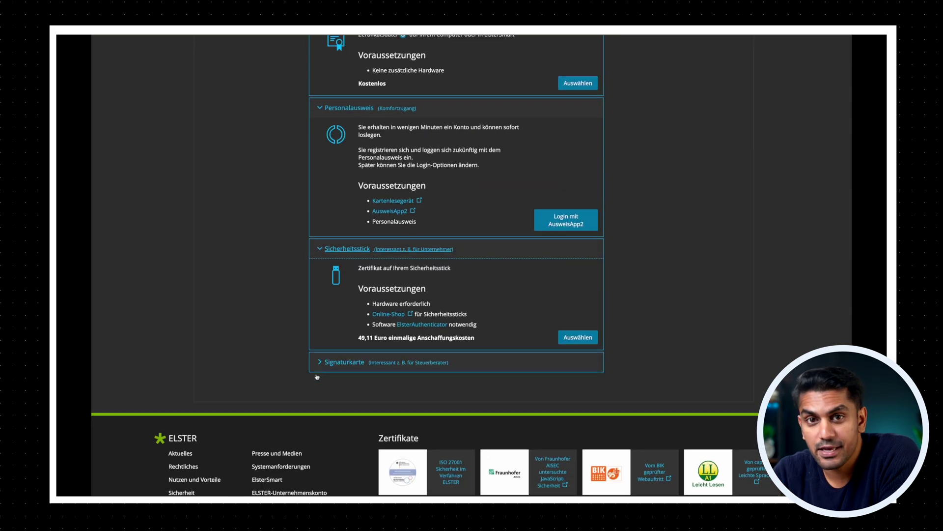
pyautogui.click(318, 364)
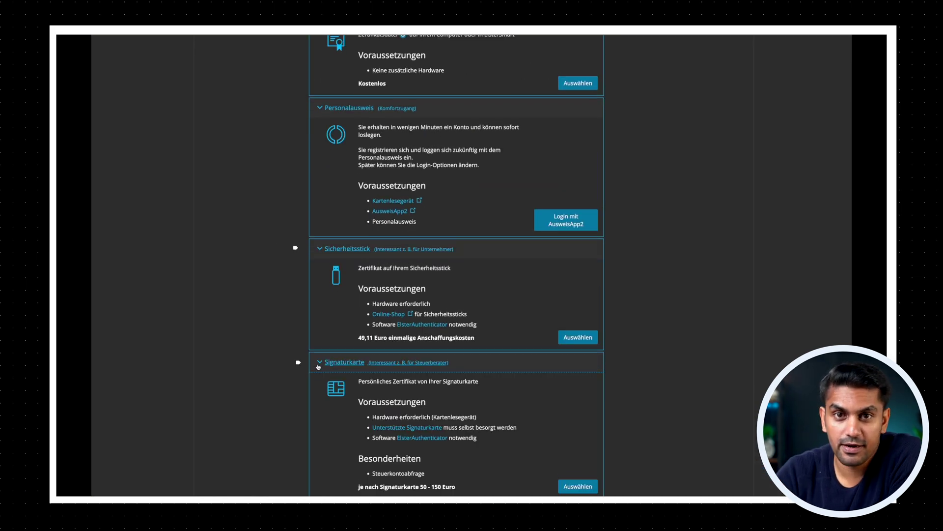
pyautogui.scroll(-3, 318, 365)
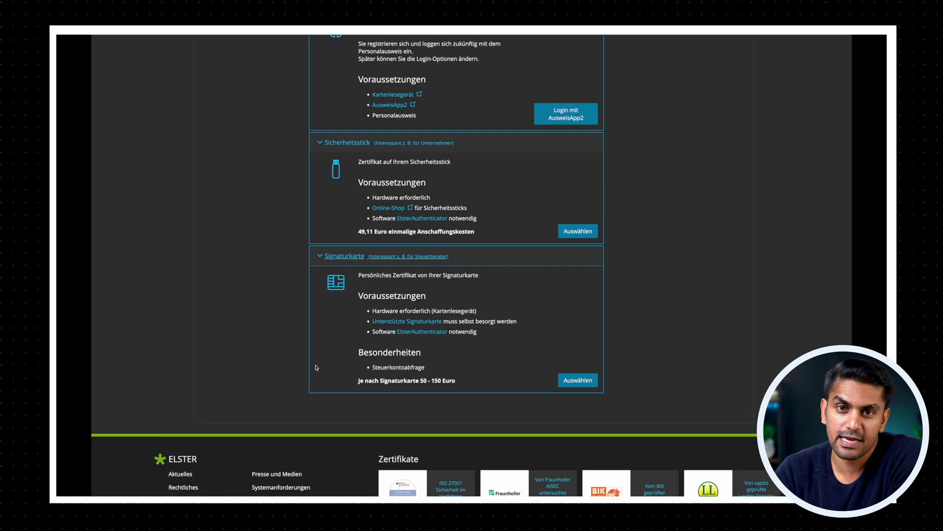
pyautogui.scroll(6, 317, 367)
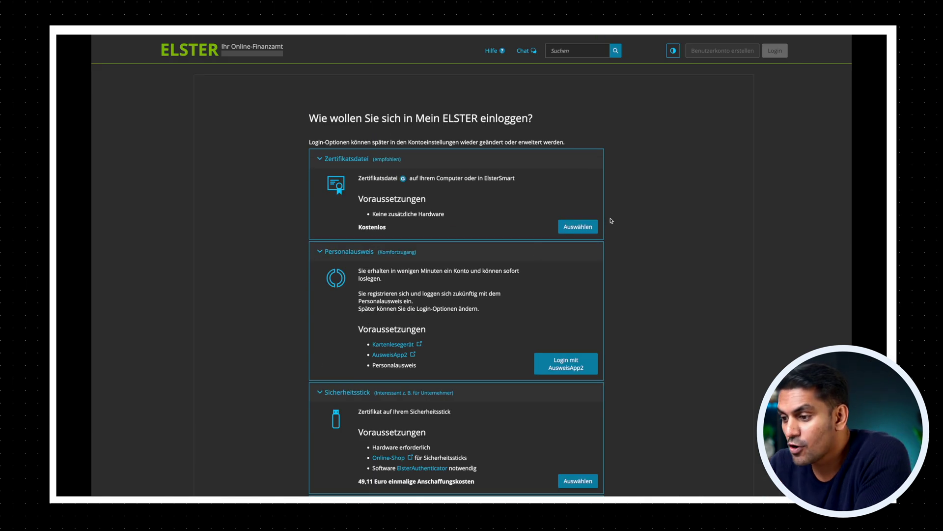
# Step: Choose Zertifikatsdatei login and register 'Für mich' to reach the Dateneingabe form
pyautogui.click(578, 227)
pyautogui.scroll(3, 588, 244)
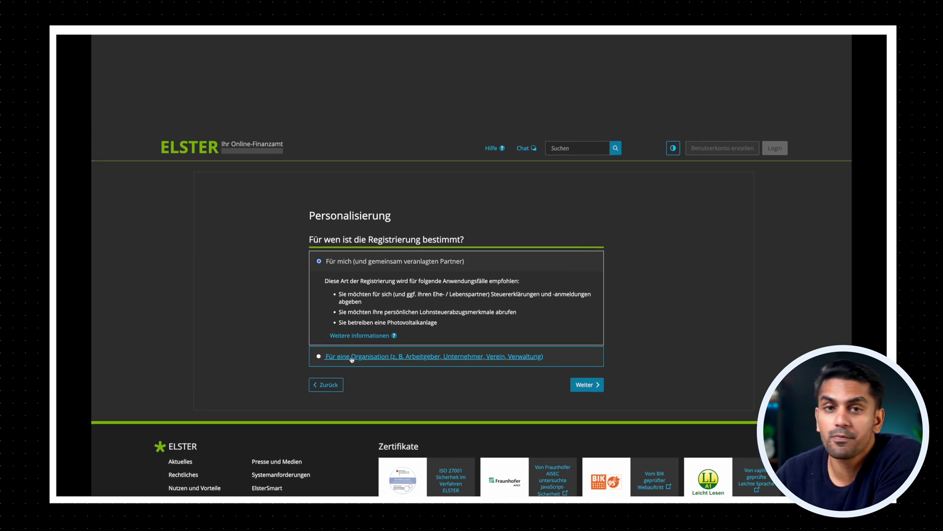
pyautogui.click(585, 385)
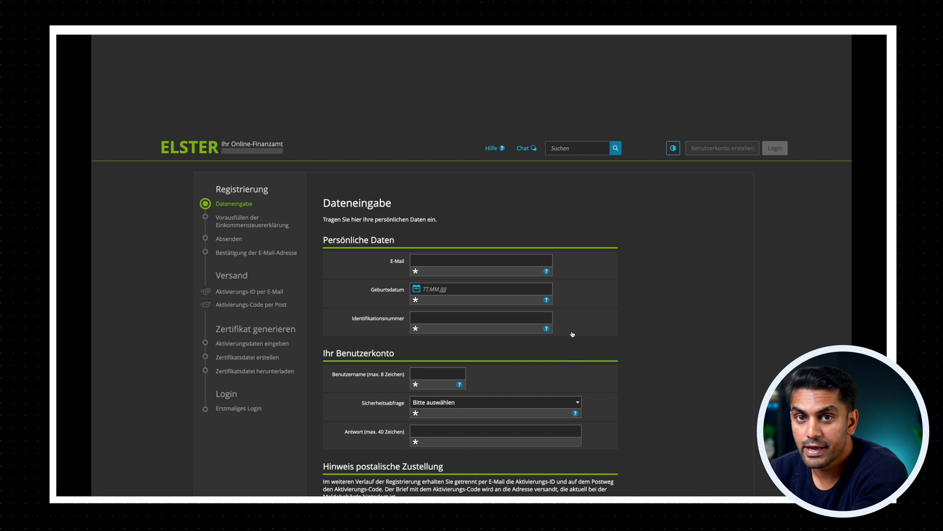
# Step: Enter the e-mail address, date of birth, tax identification number and chosen username
pyautogui.scroll(-2, 572, 334)
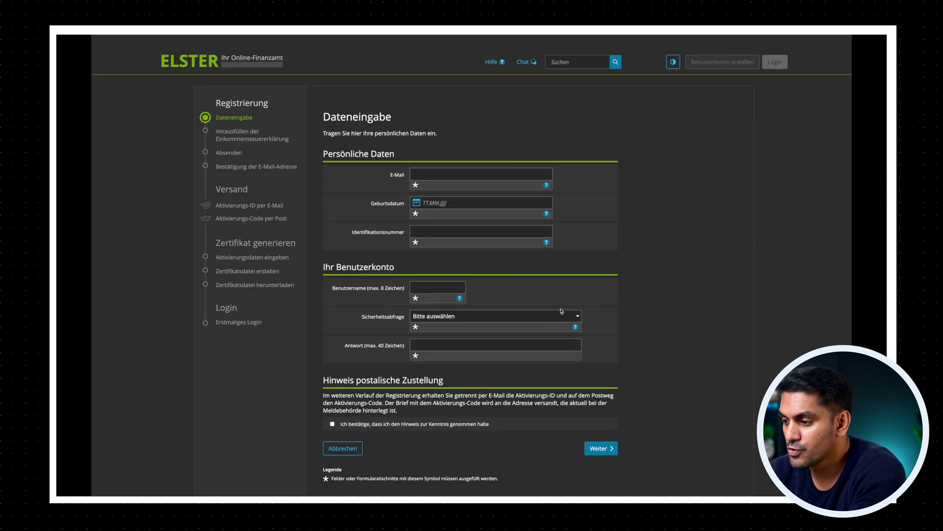
pyautogui.click(509, 174)
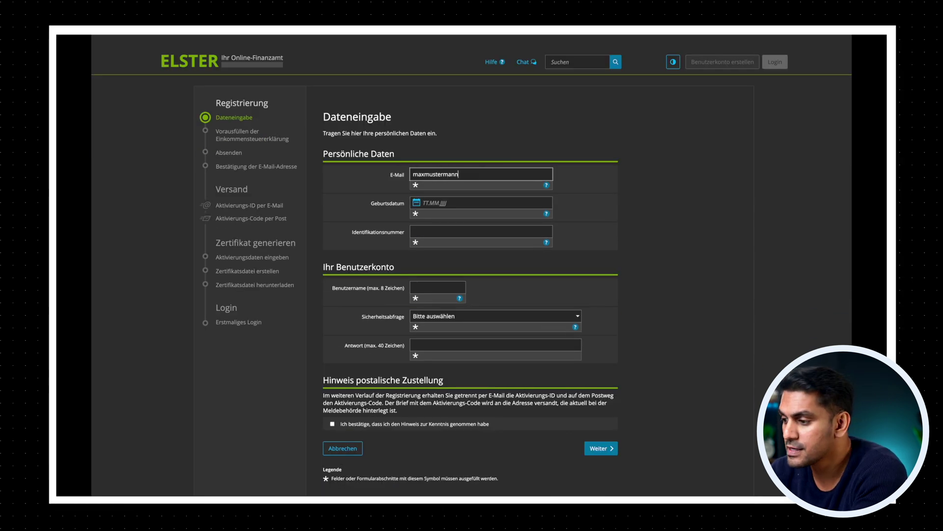
pyautogui.click(427, 202)
pyautogui.write('01')
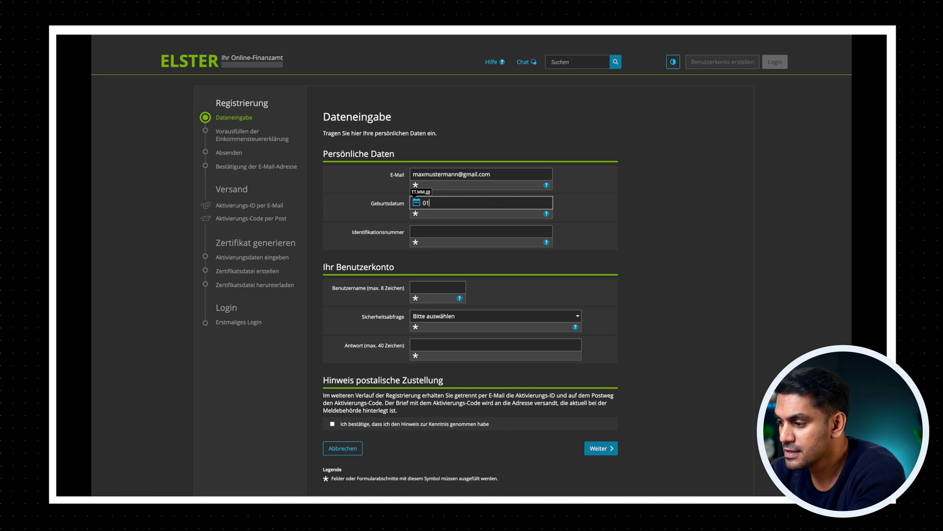
pyautogui.write('.01.1990')
pyautogui.press('Tab')
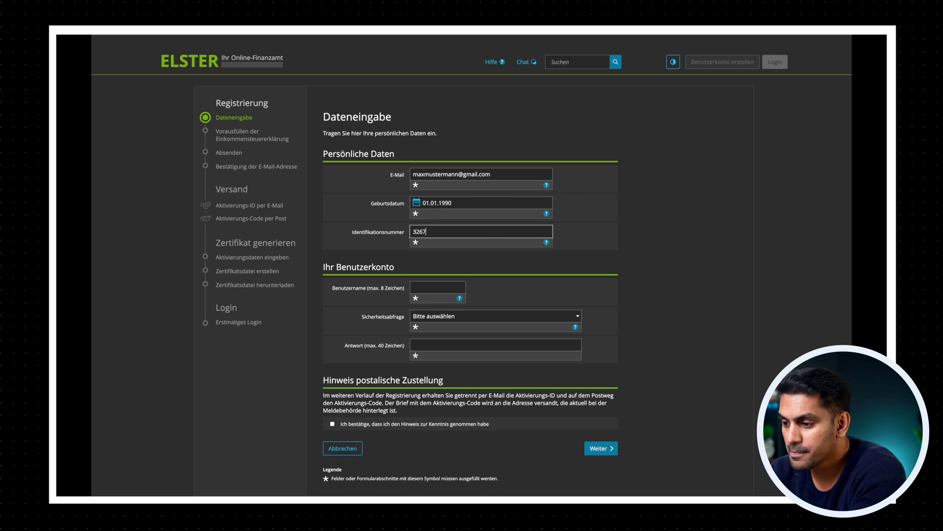
pyautogui.press('Tab')
pyautogui.write('maxmuste')
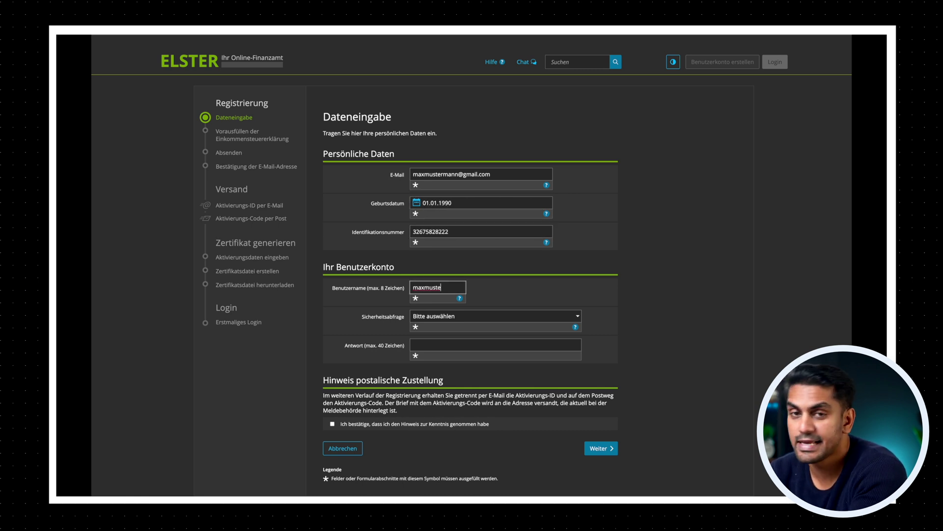
# Step: Choose the favourite-pet security question with an answer, acknowledge the postal notice, and continue
pyautogui.click(443, 316)
pyautogui.click(443, 331)
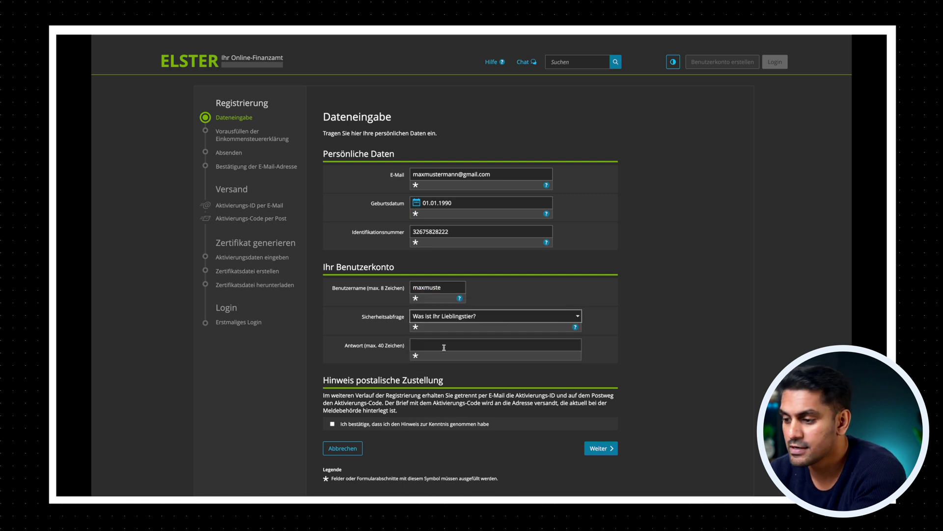
pyautogui.click(444, 347)
pyautogui.write('Hund')
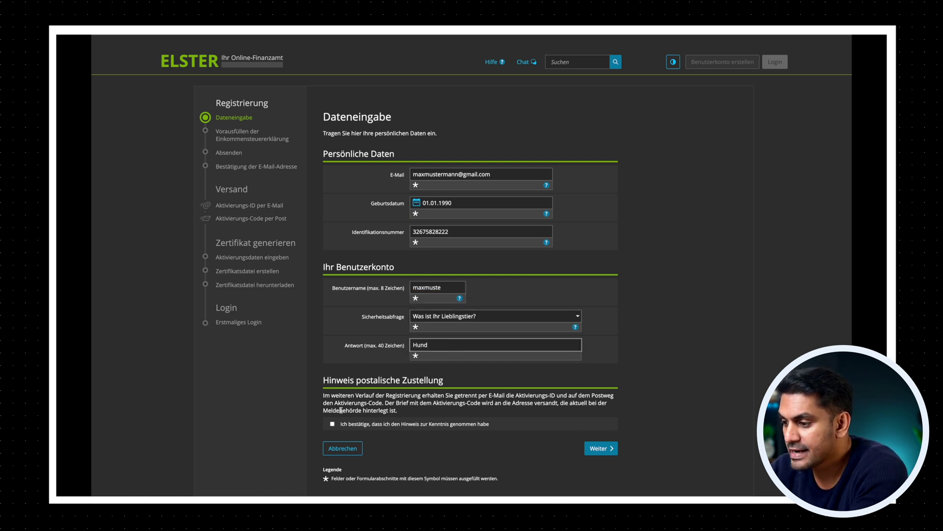
pyautogui.click(332, 424)
pyautogui.click(600, 449)
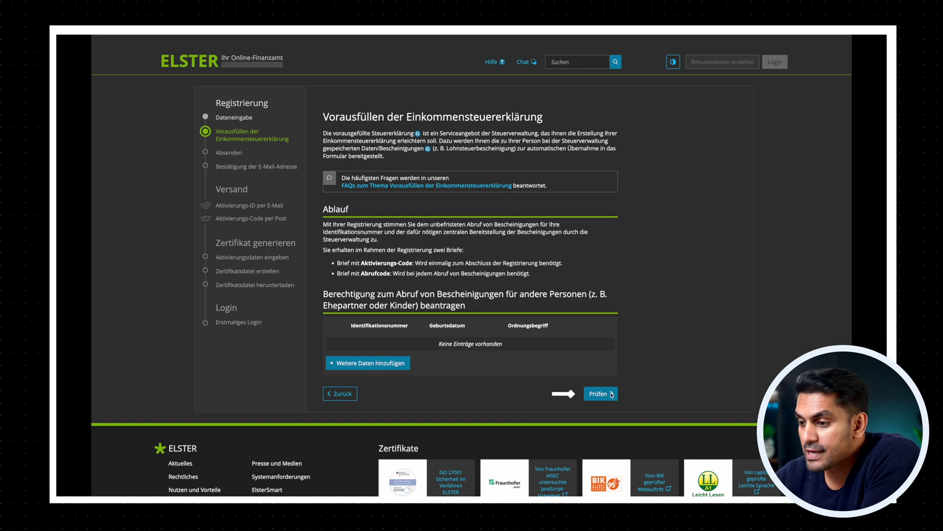
# Step: Confirm the Vorausfüllen page with Prüfen to proceed to the Absenden step
pyautogui.click(600, 393)
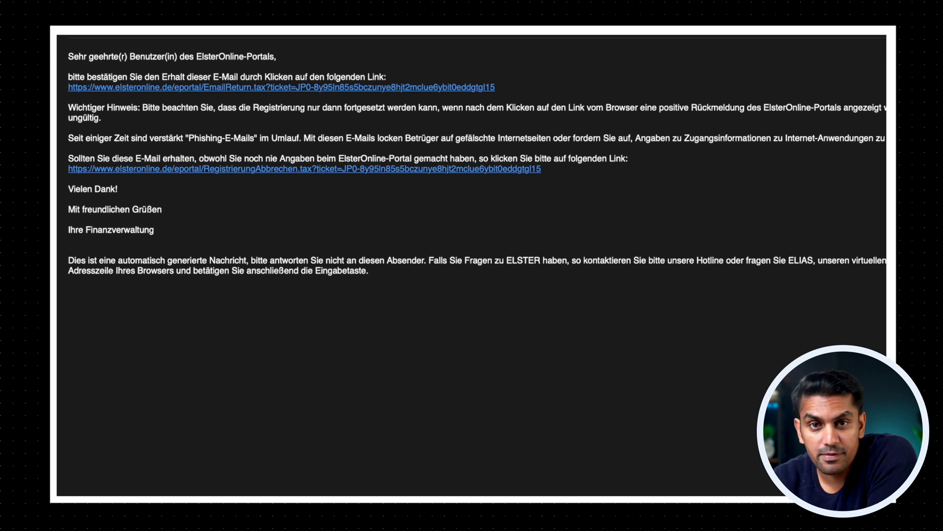
# Step: Follow the EmailReturn link in the ElsterOnline e-mail to confirm the address
pyautogui.moveTo(419, 93)
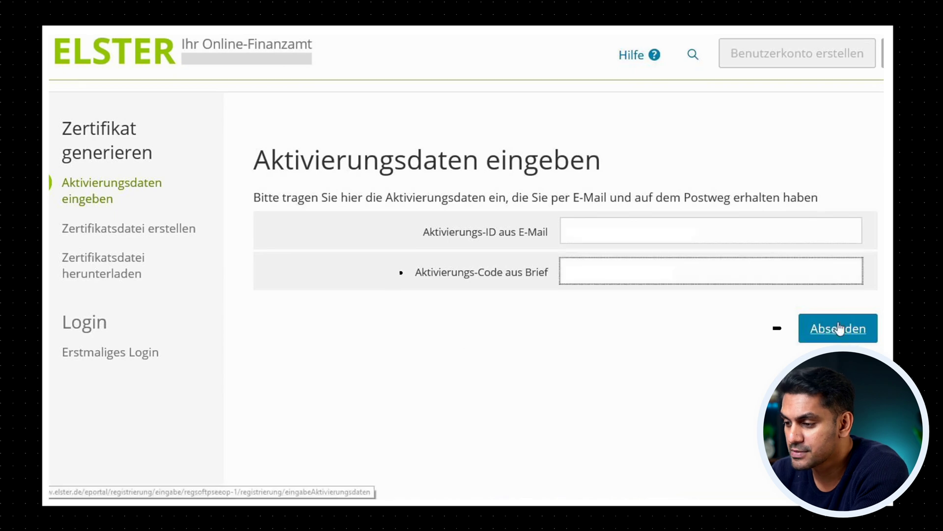
# Step: Submit the Aktivierungs-ID and Aktivierungs-Code, then create the password-protected certificate file
pyautogui.click(839, 328)
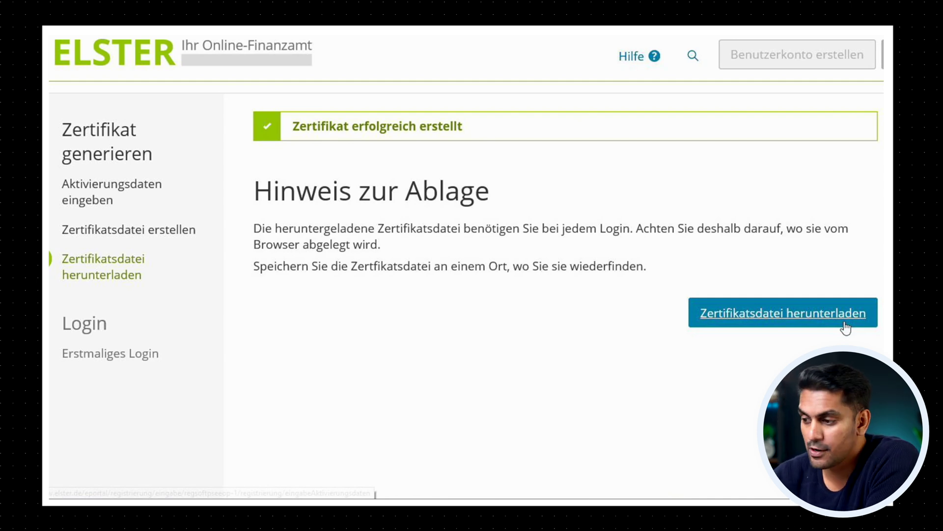
# Step: Download the certificate file, log in with it for the first time, and view 'Wo ist meine Steuernummer' help
pyautogui.click(844, 324)
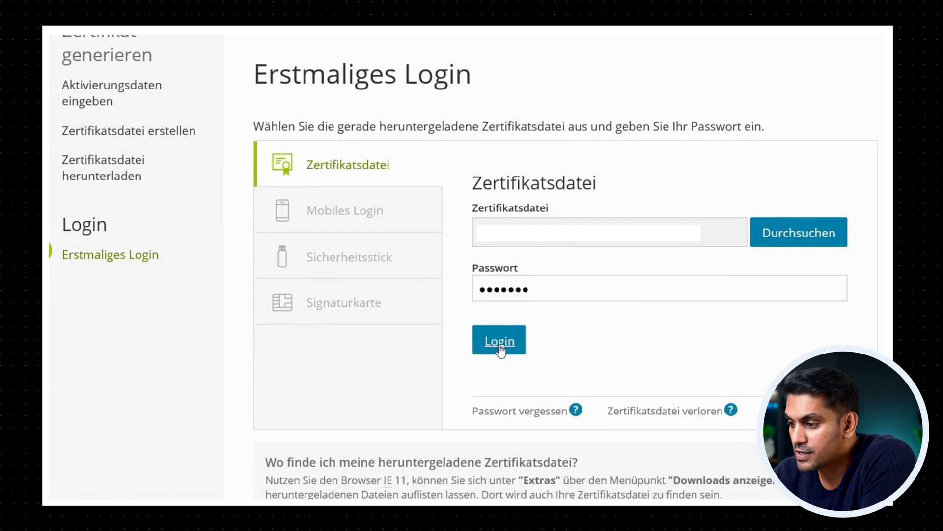
pyautogui.click(500, 344)
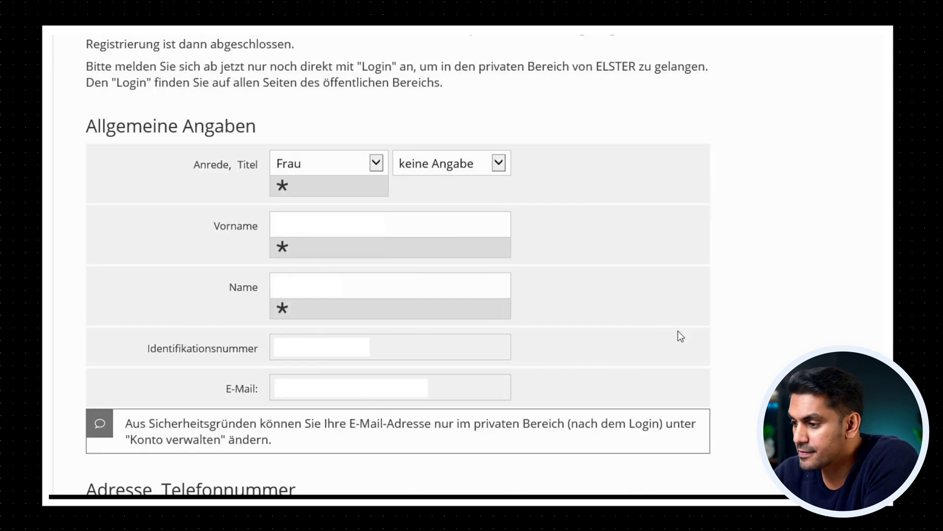
pyautogui.scroll(-5, 678, 331)
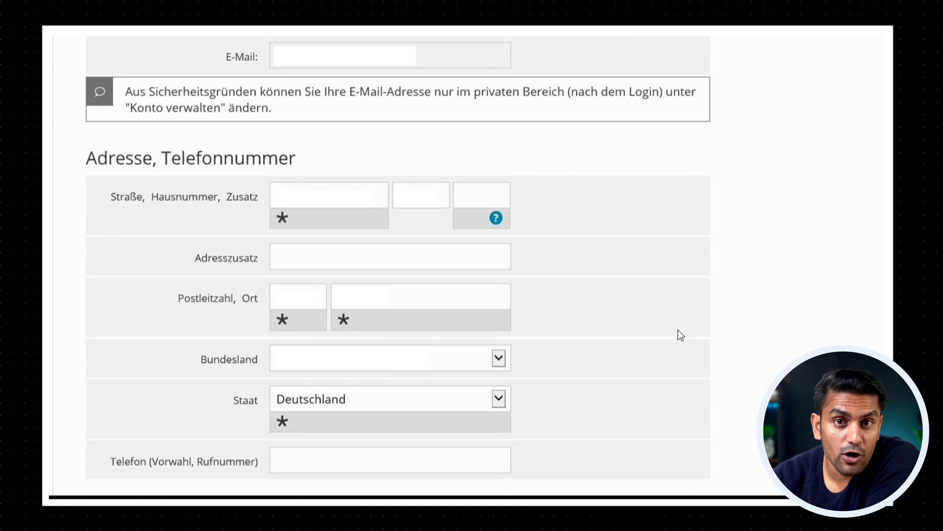
pyautogui.scroll(-5, 680, 335)
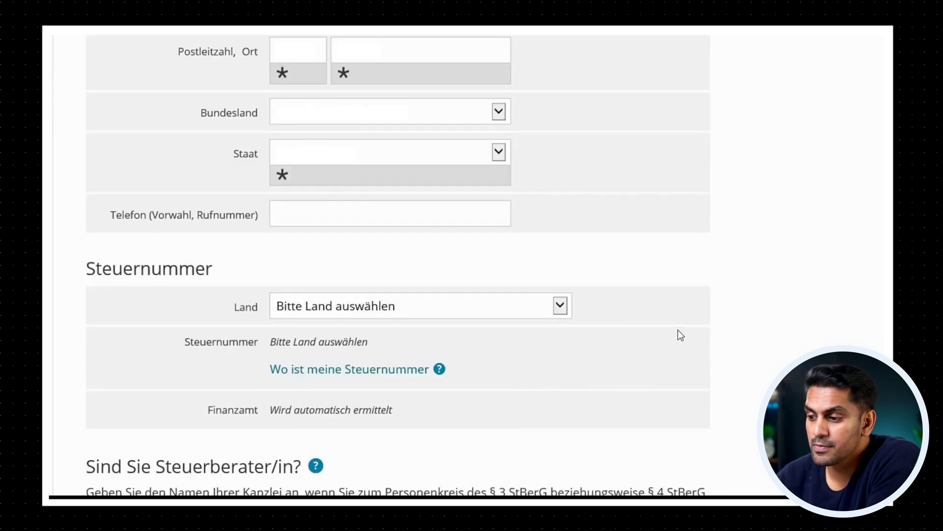
pyautogui.click(440, 163)
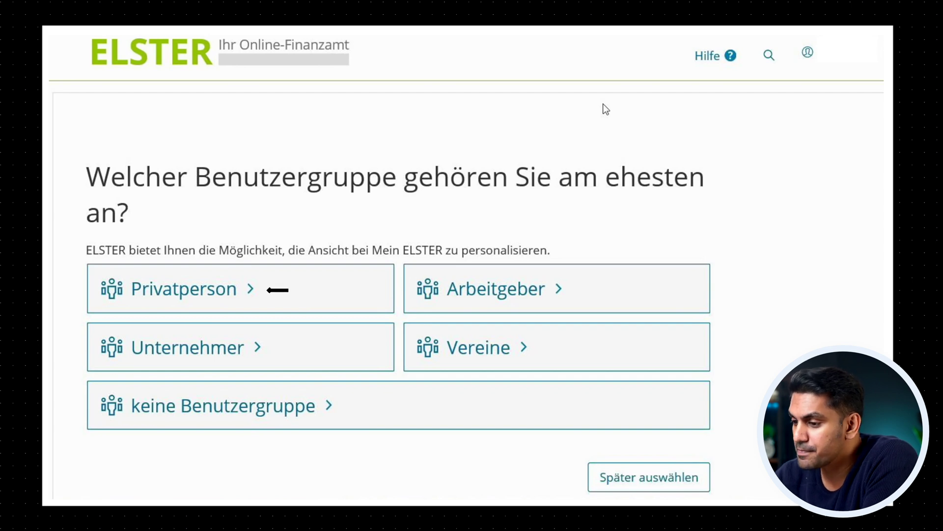
# Step: Select Privatperson as user group and tick Gelesen on the receipts notice
pyautogui.click(223, 301)
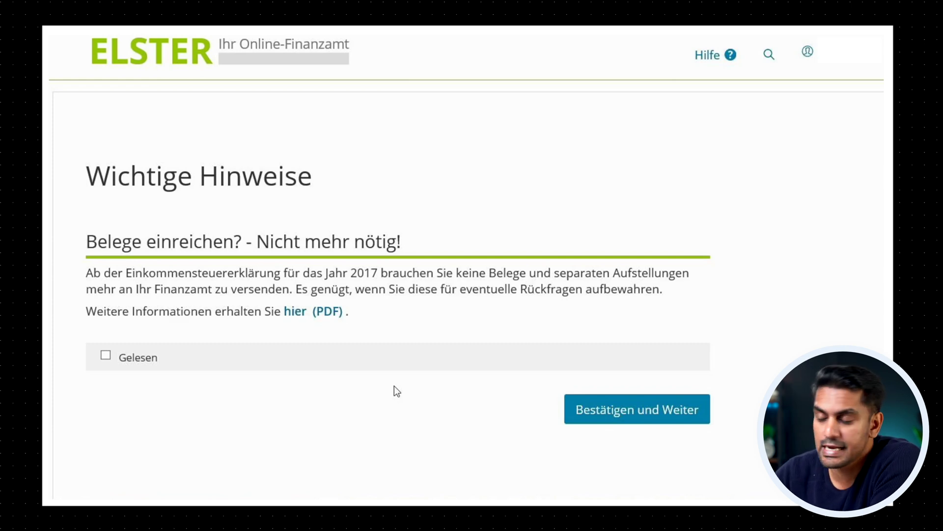
pyautogui.scroll(-3, 394, 385)
pyautogui.click(106, 230)
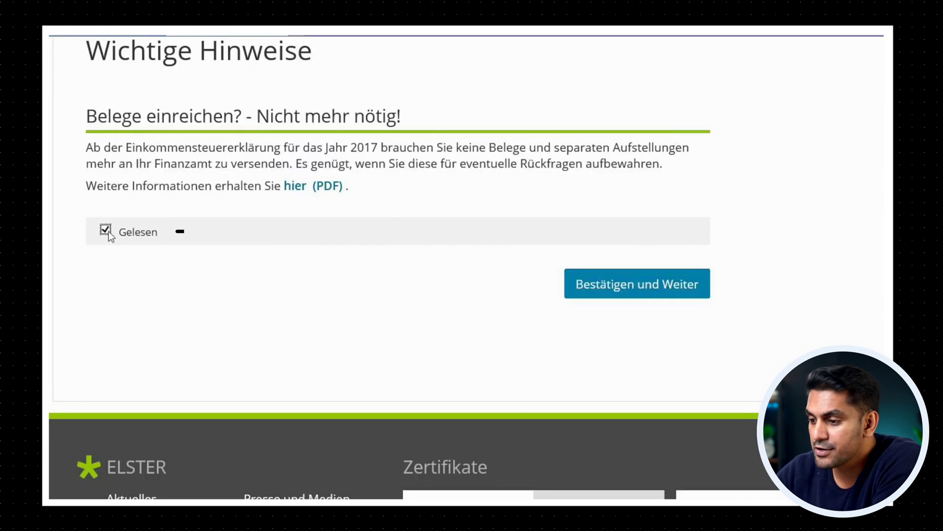